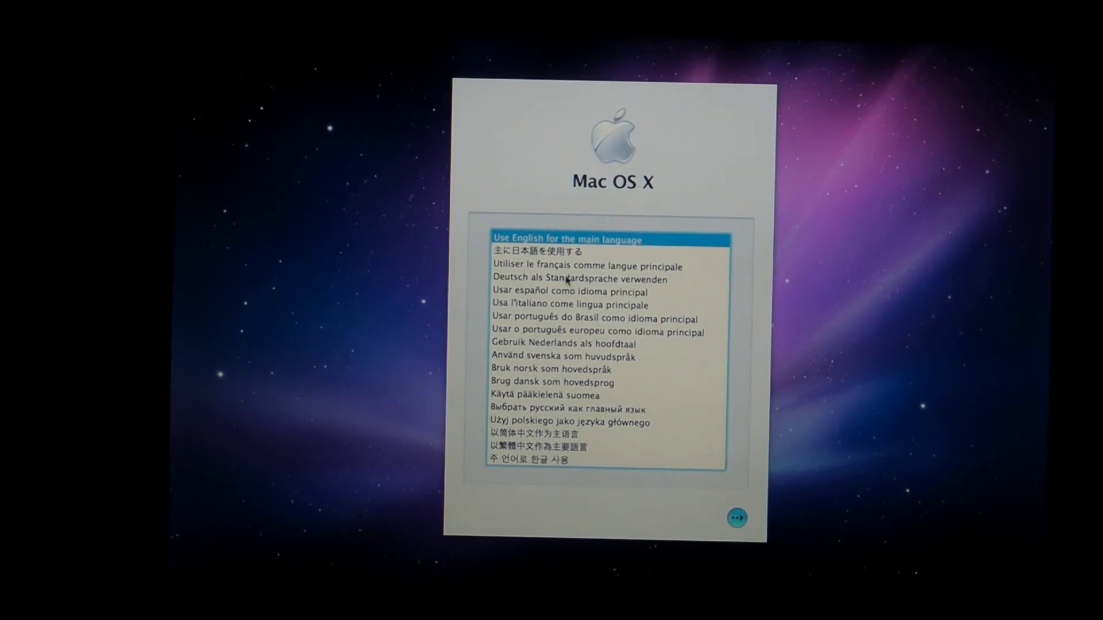
Accept English as the main installer language and continue to the welcome screen
left_click(737, 517)
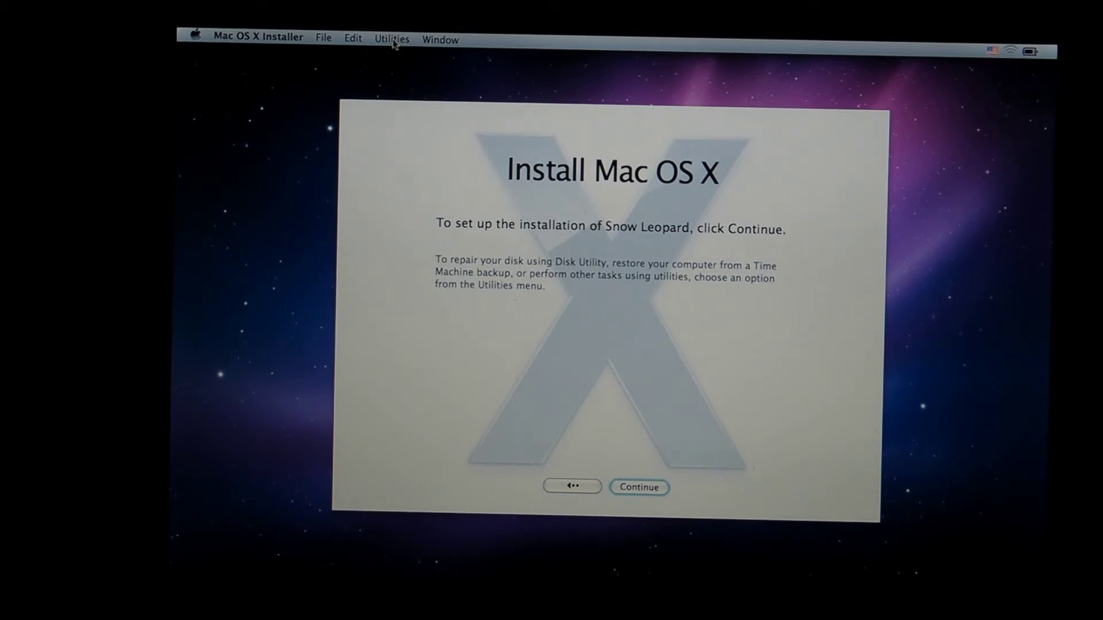
Launch Disk Utility from the installer's Utilities menu
left_click(393, 43)
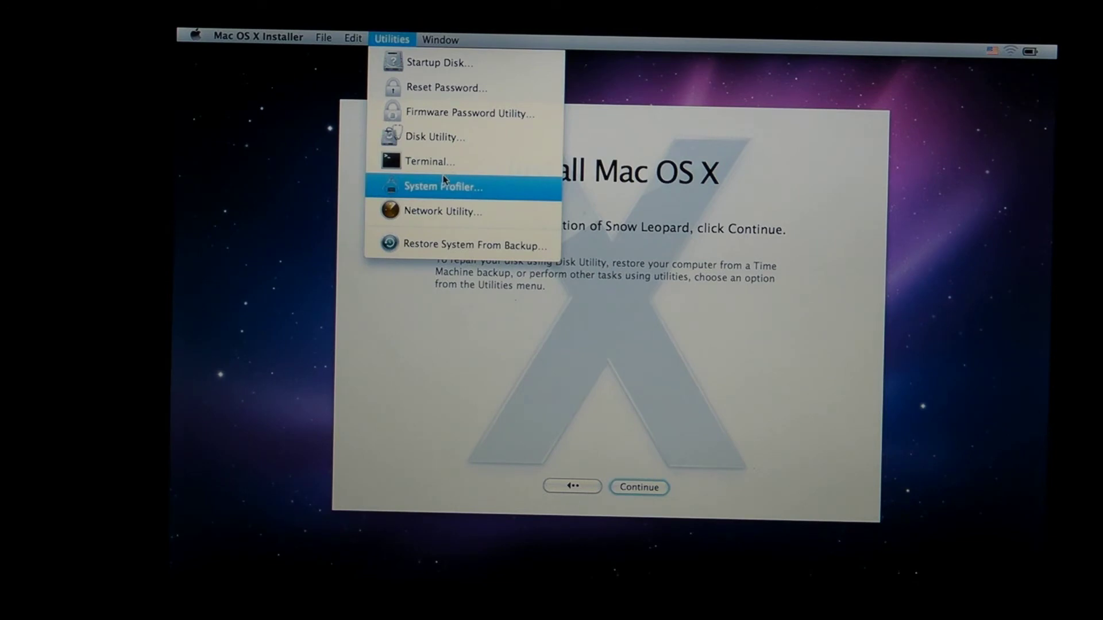
left_click(435, 139)
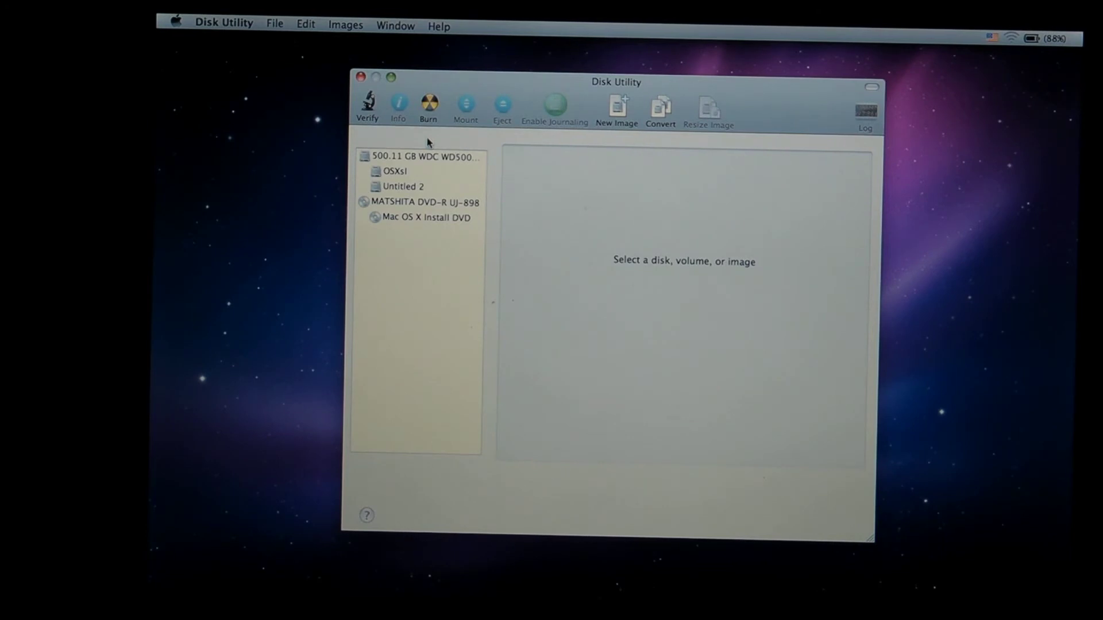
Select the 500.11 GB WDC drive and view its Partition tab
left_click(437, 166)
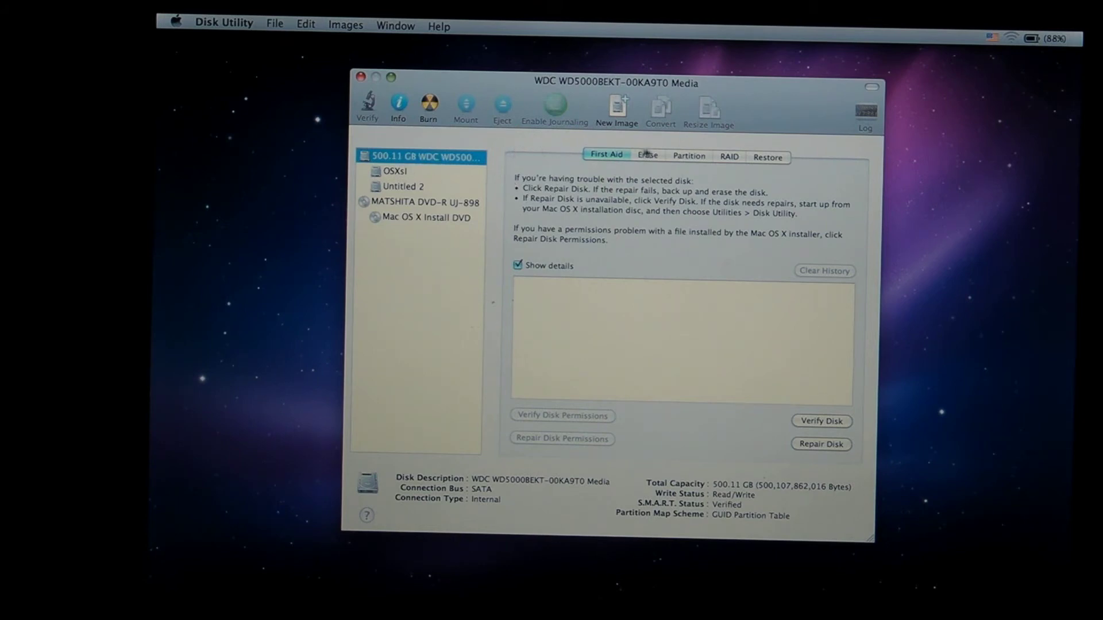
left_click(693, 159)
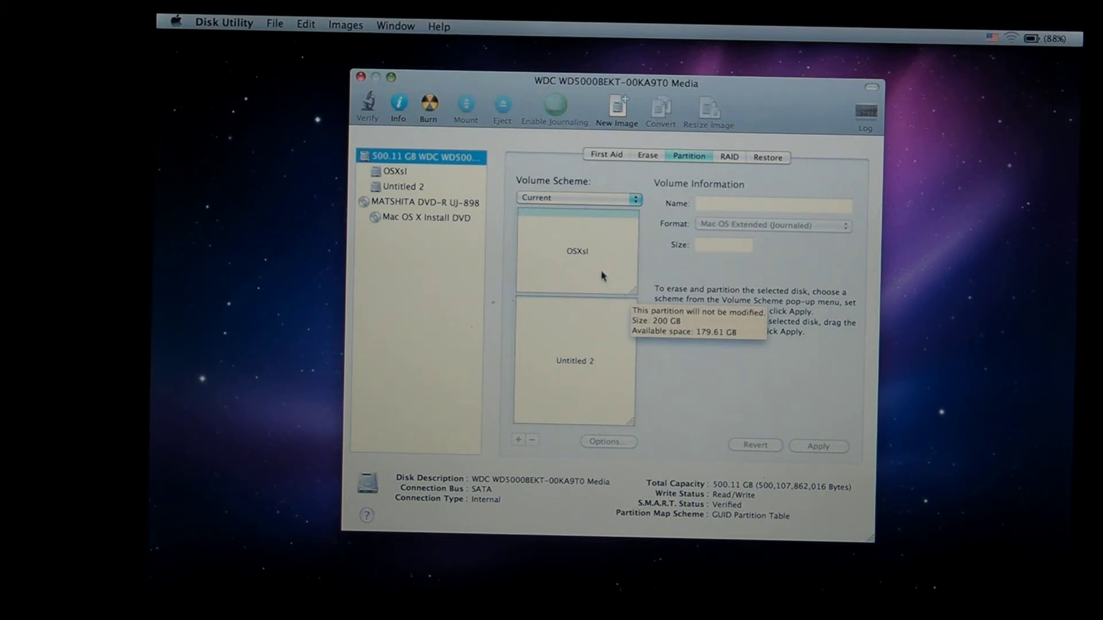
Choose the 1 Partition volume scheme, creating a 500.11 GB Untitled 1 volume
left_click(641, 199)
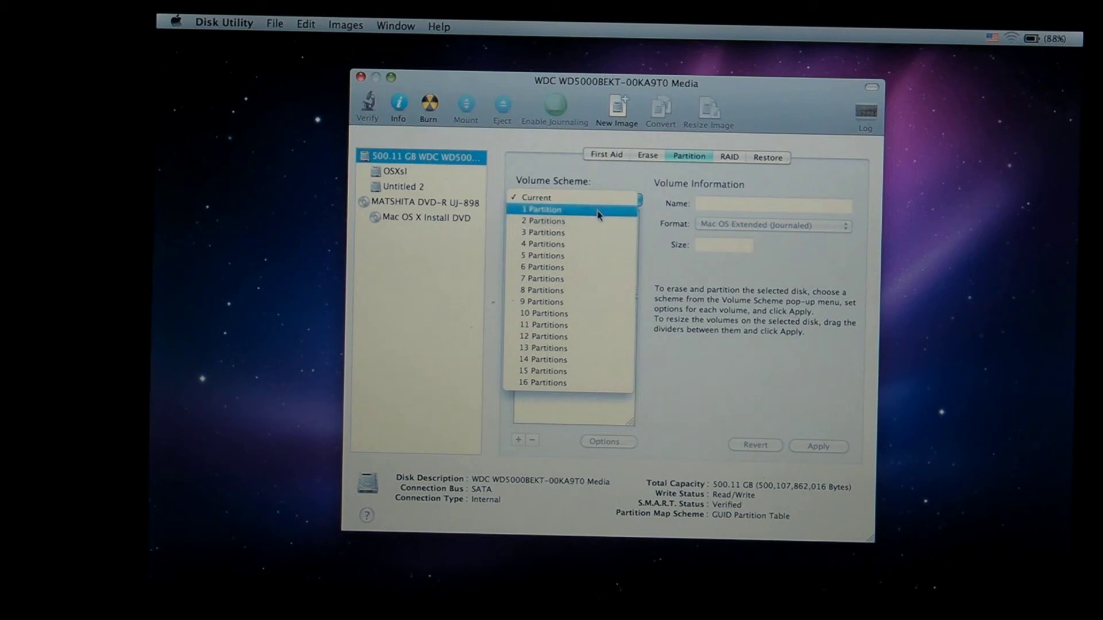
left_click(598, 215)
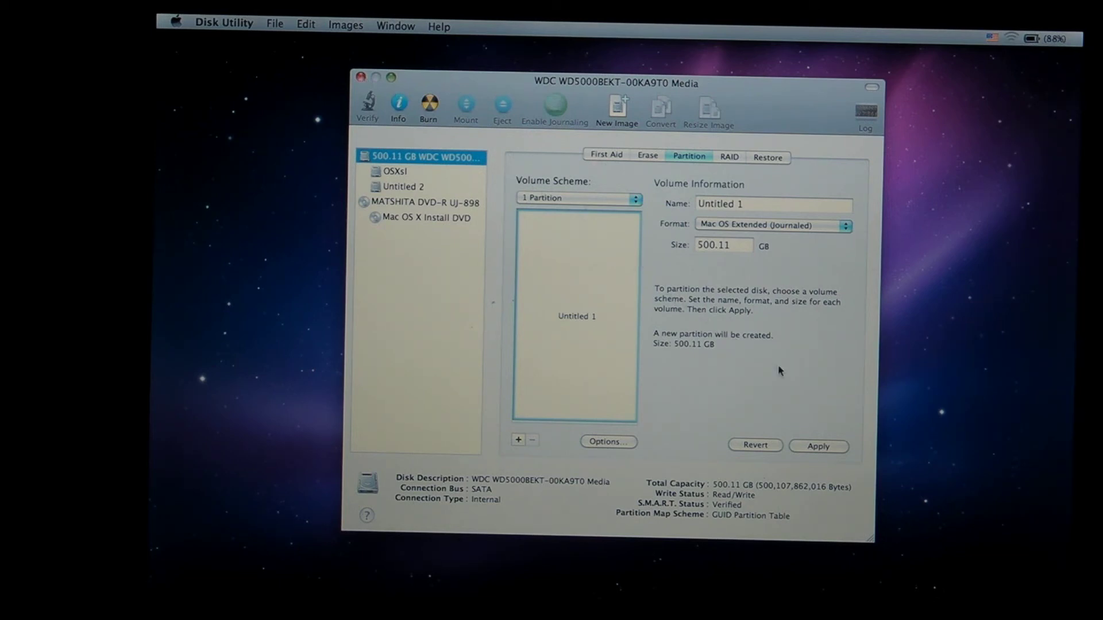
Switch to 2 Partitions and select Untitled 1 to view its 250.05 GB settings
left_click(636, 201)
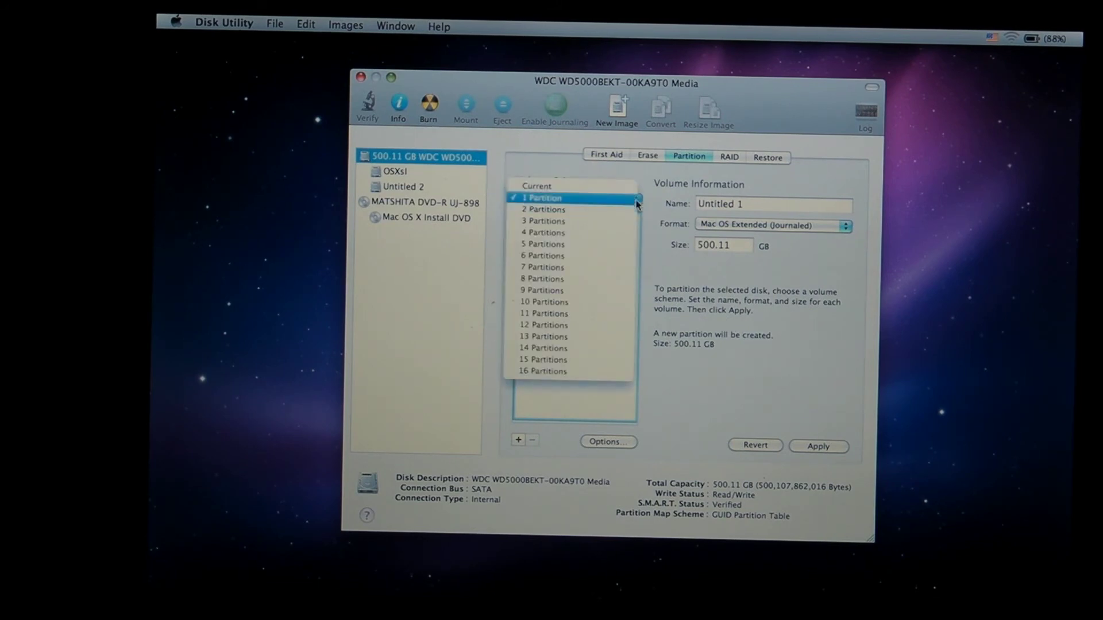
left_click(612, 210)
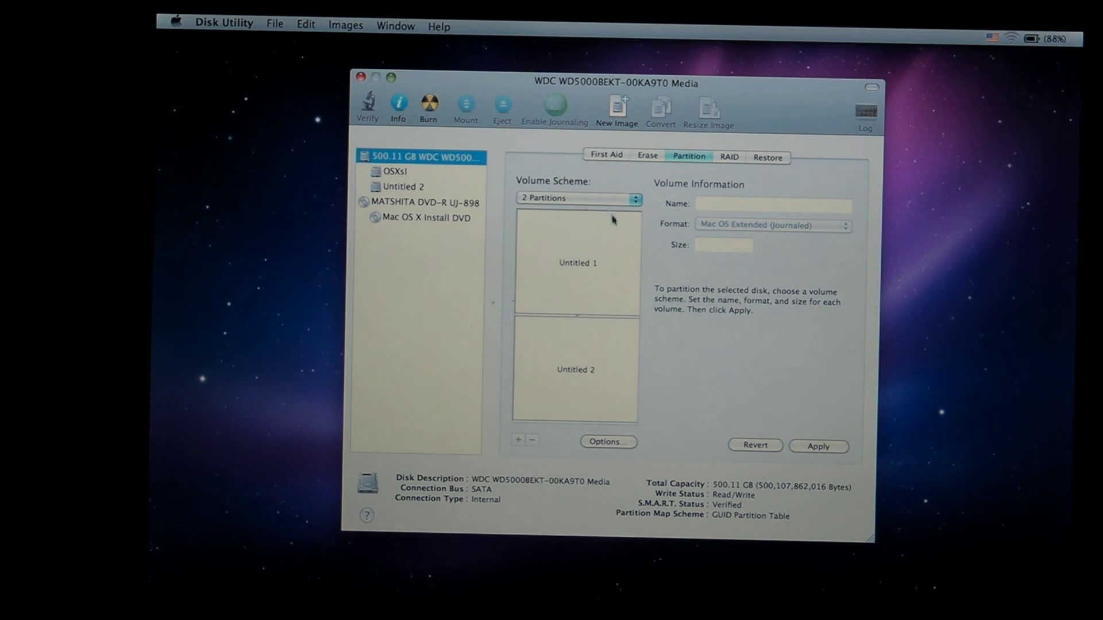
mouse_move(617, 264)
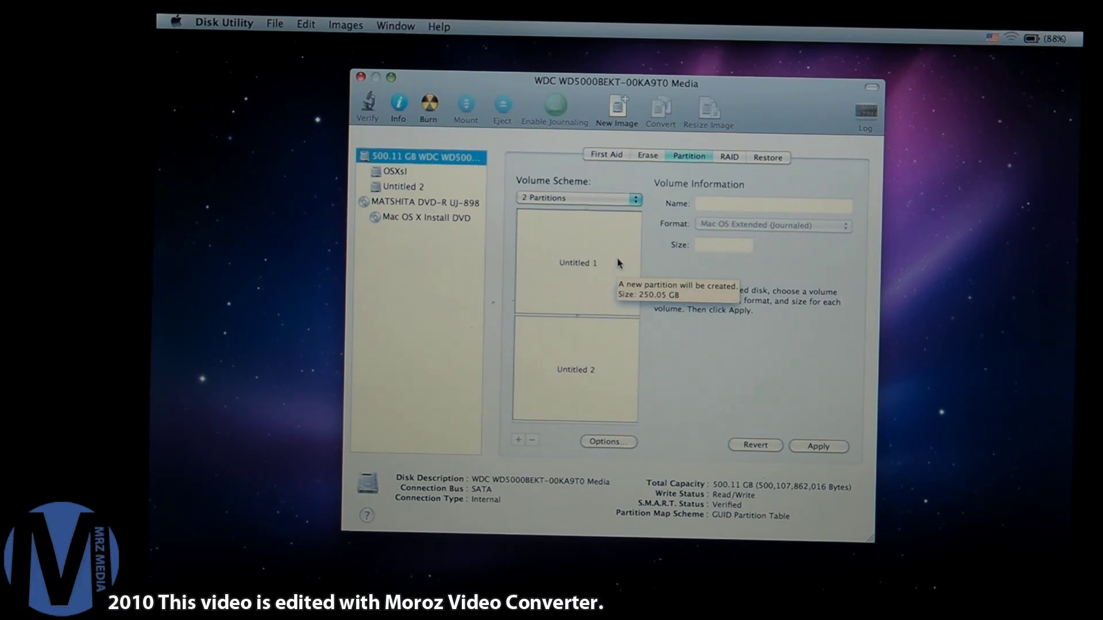
left_click(617, 263)
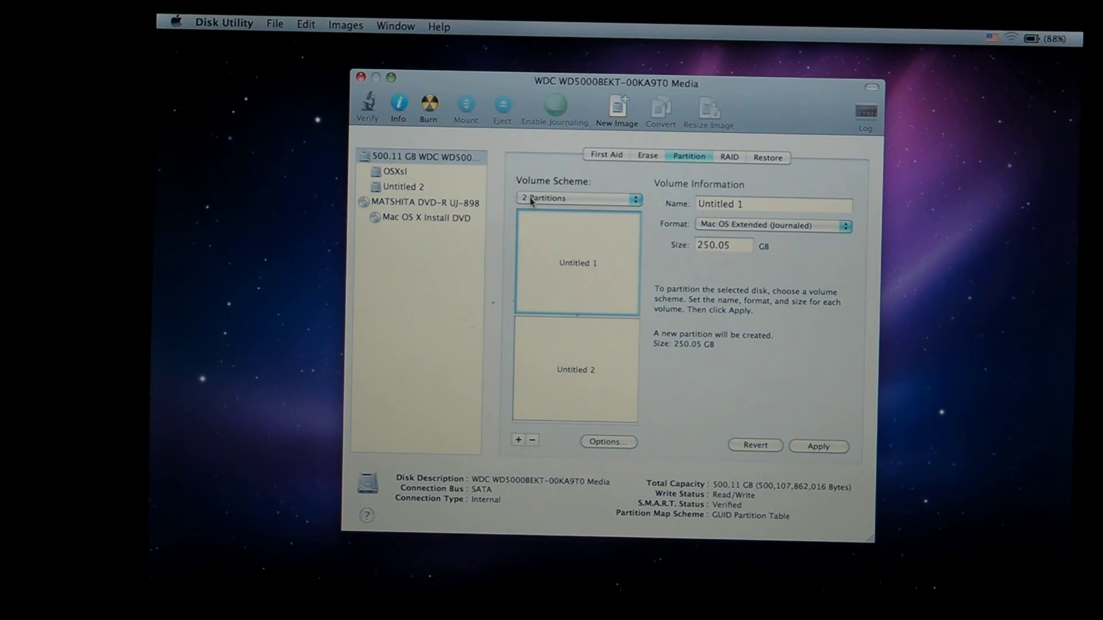
Close Disk Utility, discarding the unapplied two-partition layout
left_click(363, 78)
left_click(362, 78)
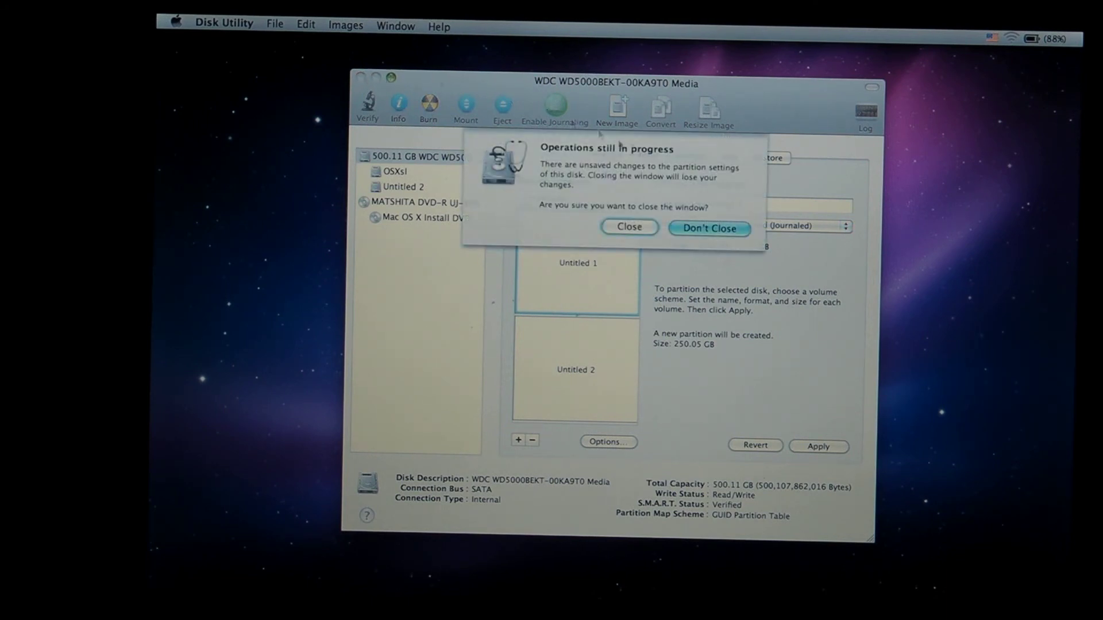
left_click(632, 231)
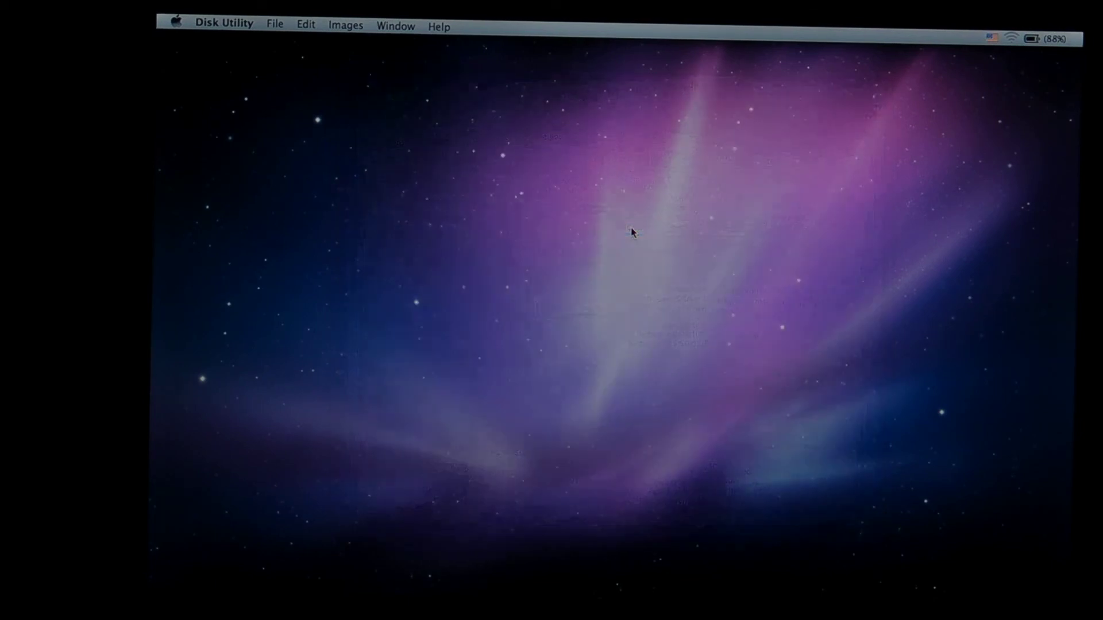